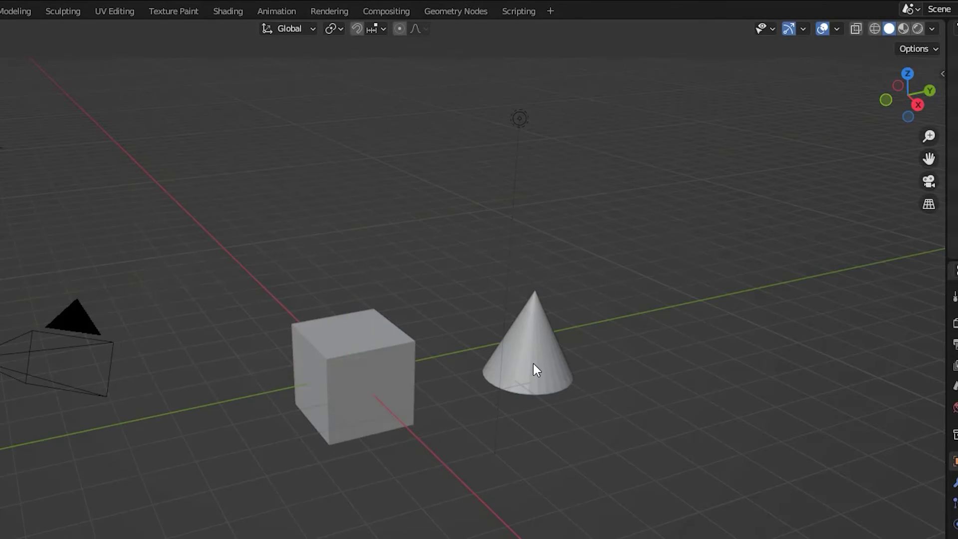
# - Select the cone sitting beside the cube on the grid
pyautogui.click(533, 364)
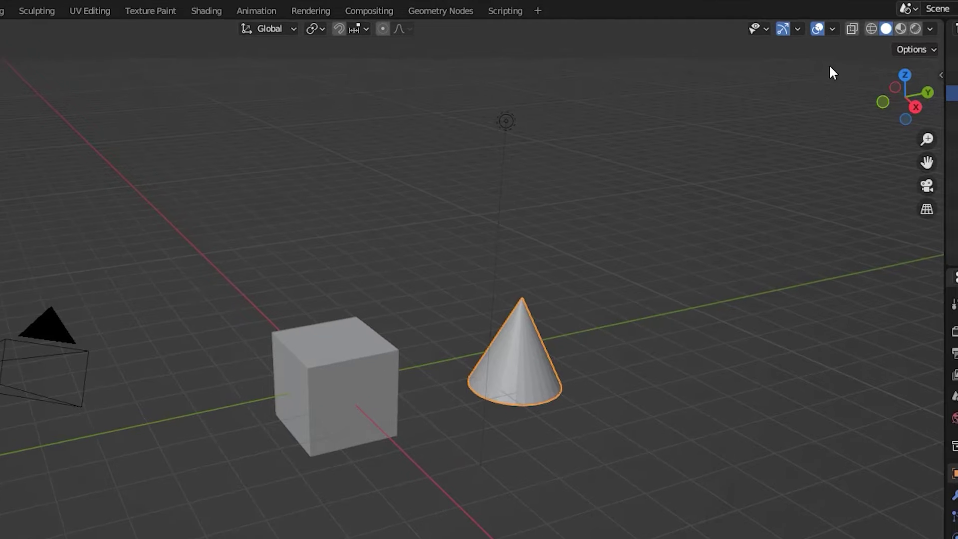
# - Enable the Origins overlay, toggling Origins (All) on and back off
pyautogui.click(837, 29)
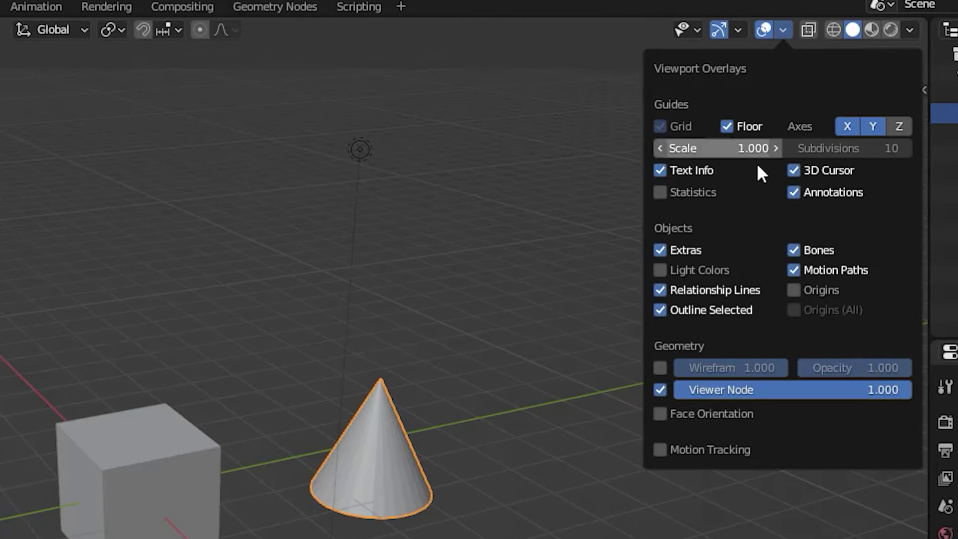
pyautogui.click(794, 290)
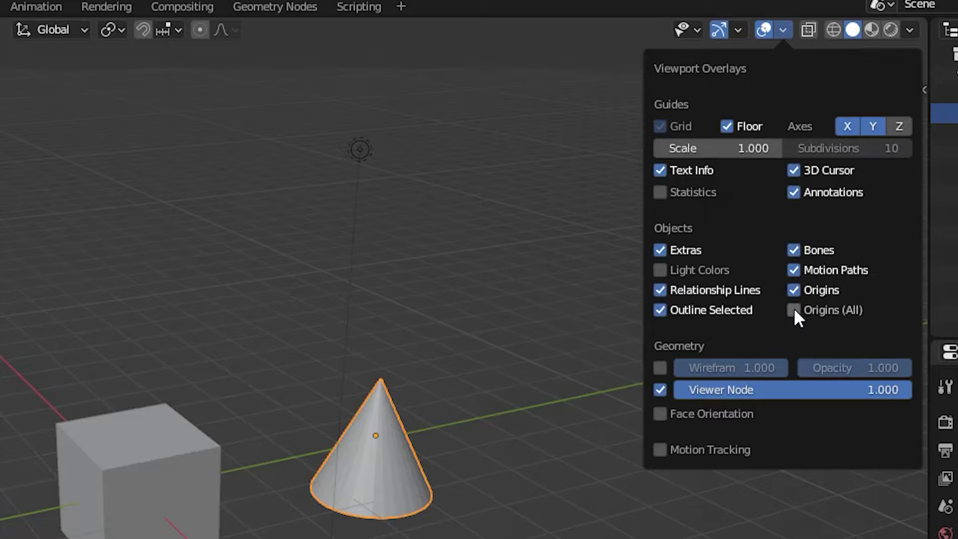
pyautogui.click(794, 310)
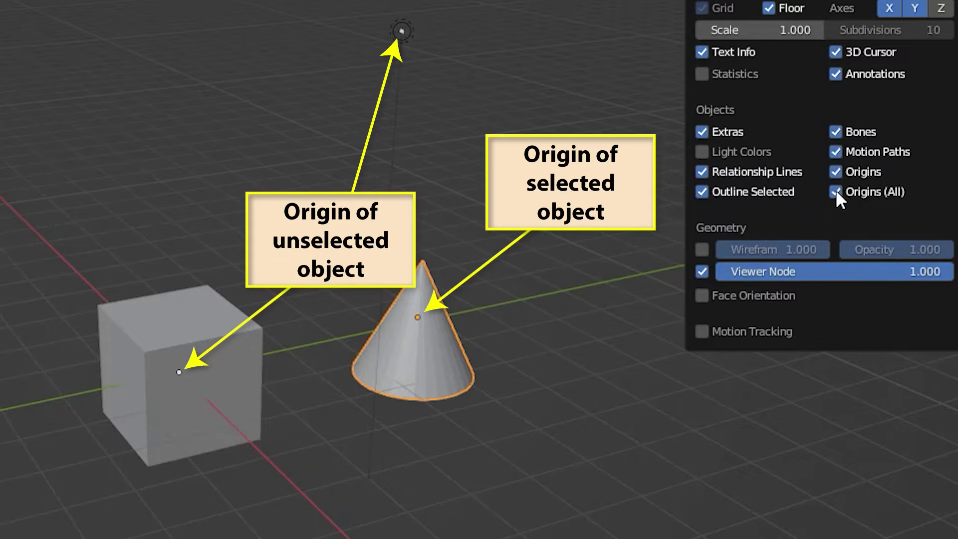
pyautogui.click(836, 193)
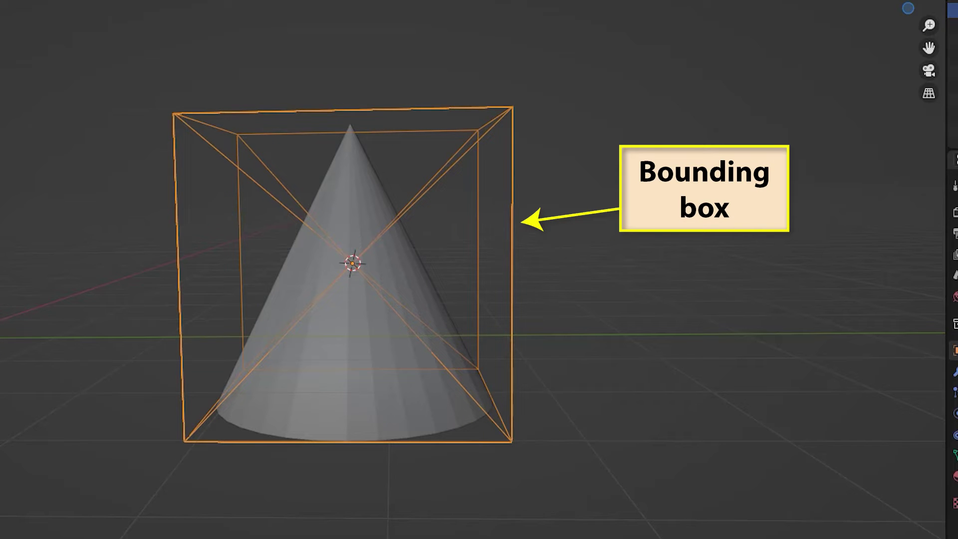
# - Orbit from the front view up to an elevated perspective of the cone
pyautogui.moveTo(480, 269); pyautogui.dragTo(524, 205, button='middle')
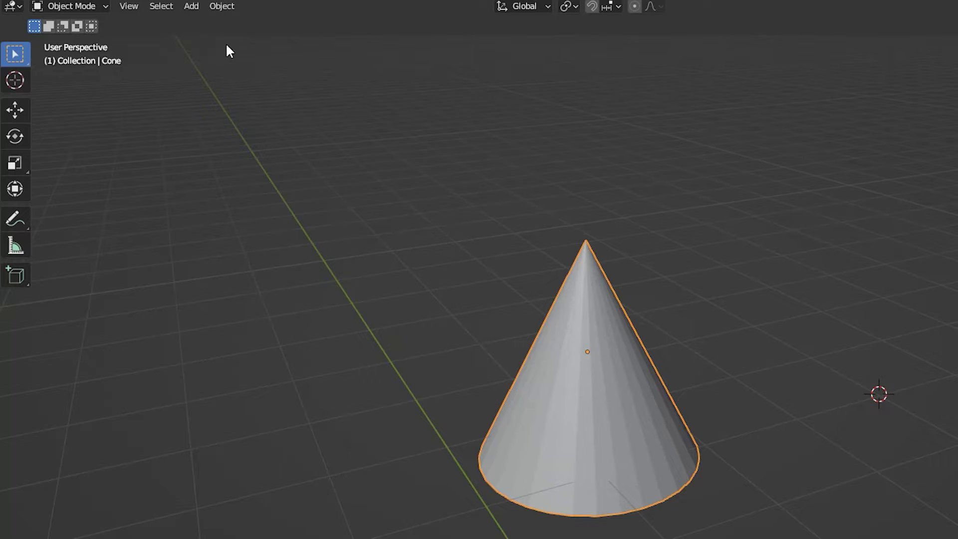
# - Set the cone's origin to the 3D cursor via Object > Set Origin
pyautogui.click(223, 7)
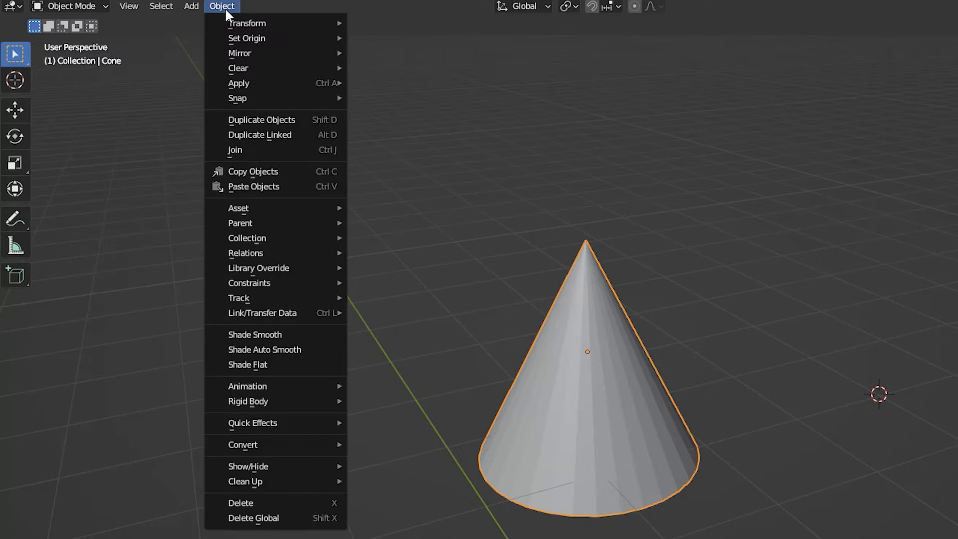
pyautogui.moveTo(233, 43)
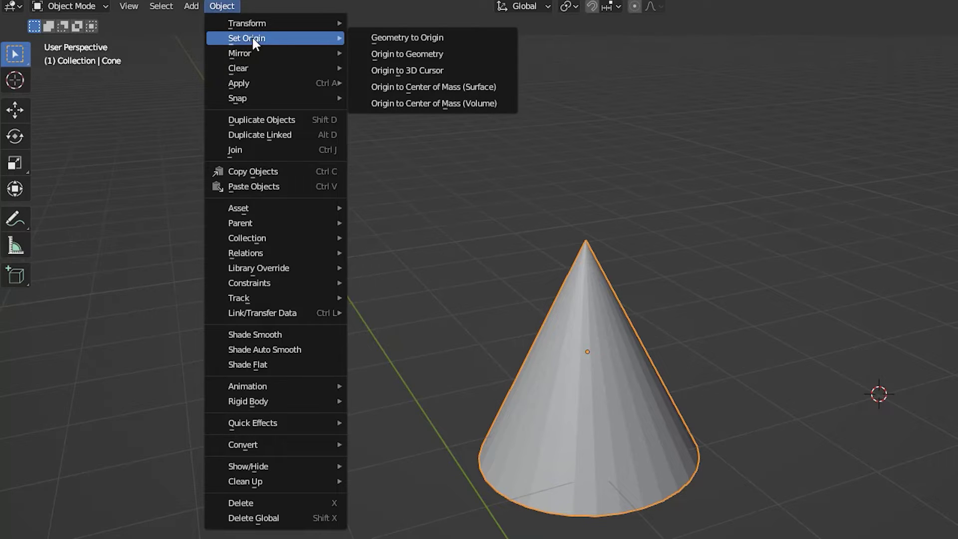
pyautogui.click(409, 74)
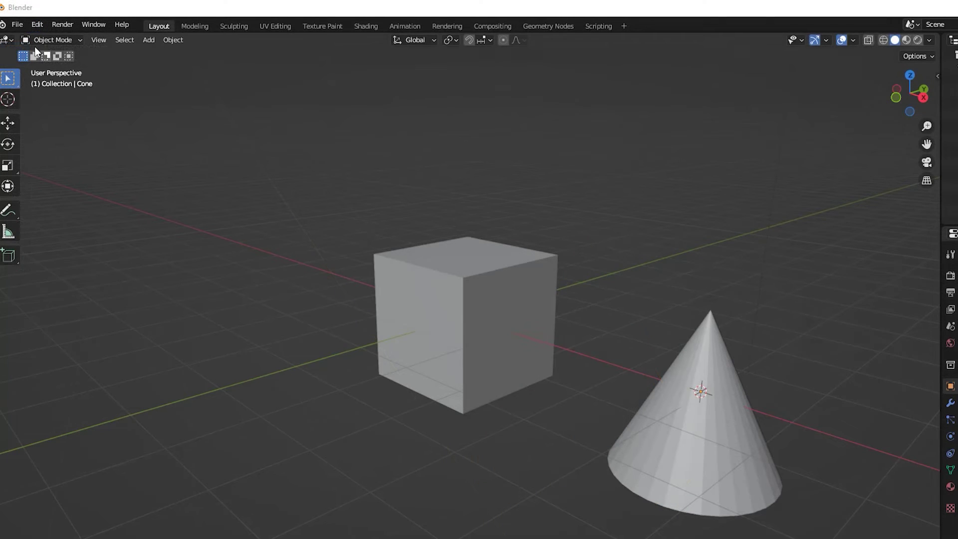
# - Start a new General file without saving and show the sidebar's transform values
pyautogui.click(17, 25)
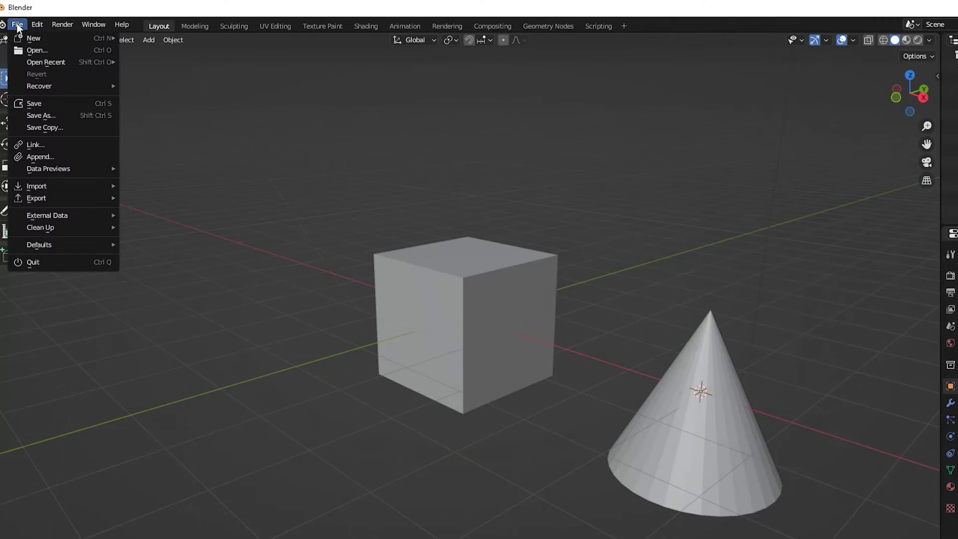
pyautogui.moveTo(36, 37)
pyautogui.click(151, 38)
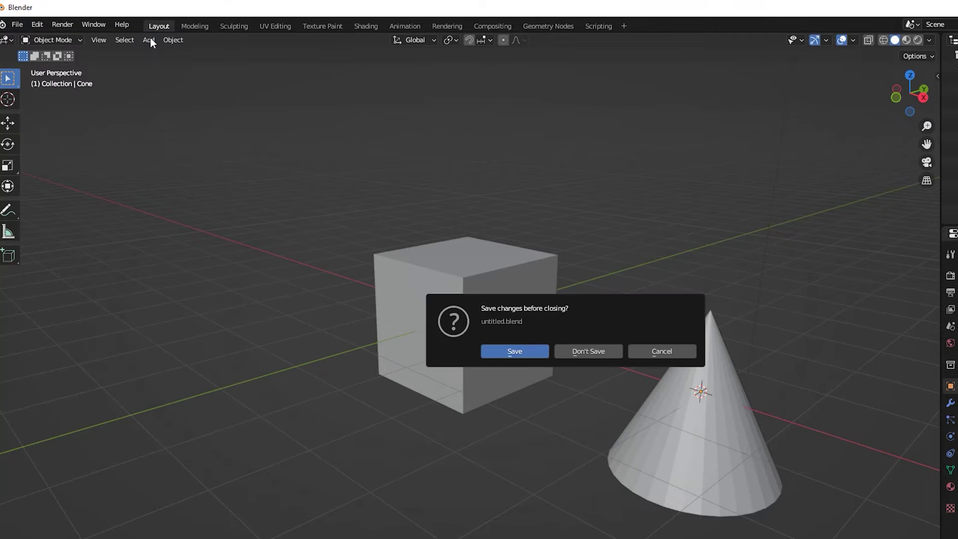
pyautogui.click(578, 358)
pyautogui.press('n')
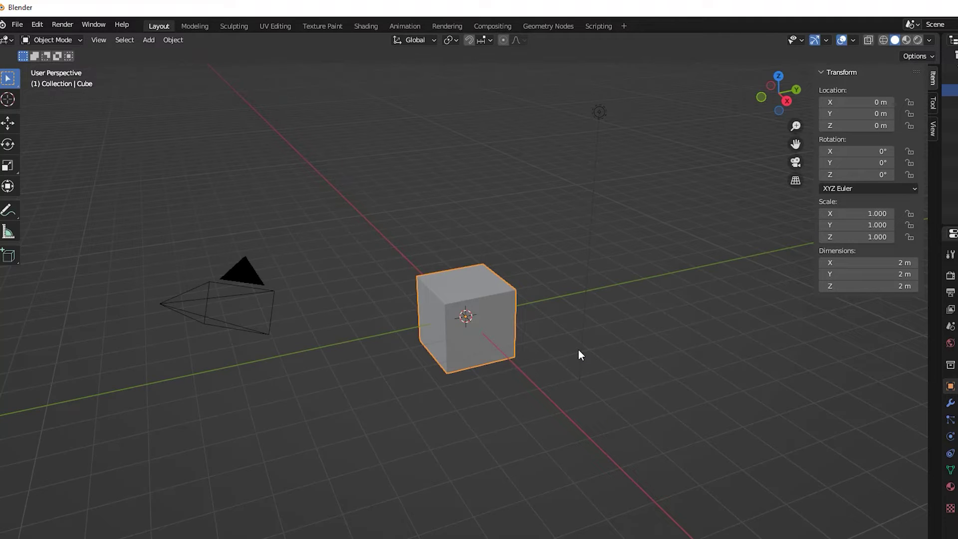
# - Place the 3D cursor right of the cube and move the object's origin there
pyautogui.keyDown('shift'); pyautogui.rightClick(646, 356); pyautogui.keyUp('shift')
pyautogui.click(169, 43)
pyautogui.moveTo(190, 66)
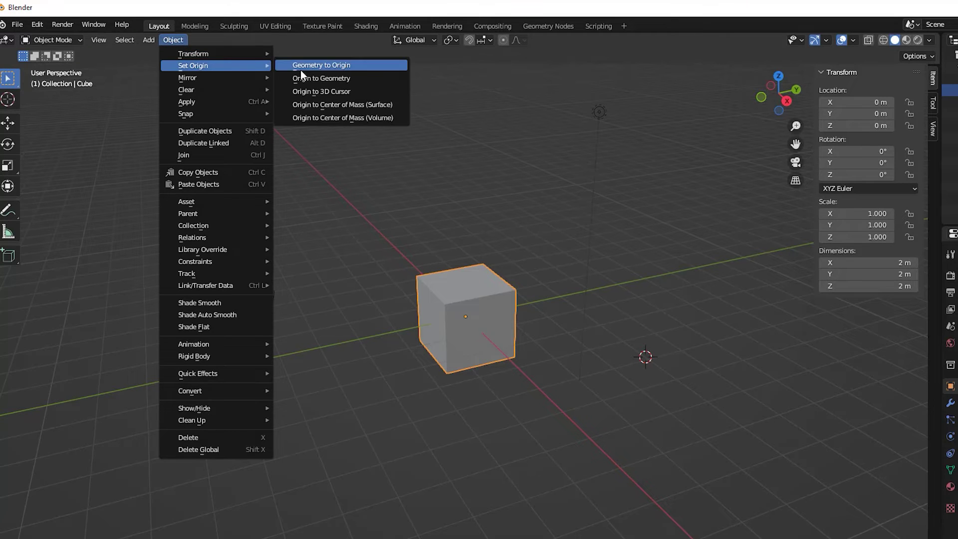
pyautogui.click(325, 91)
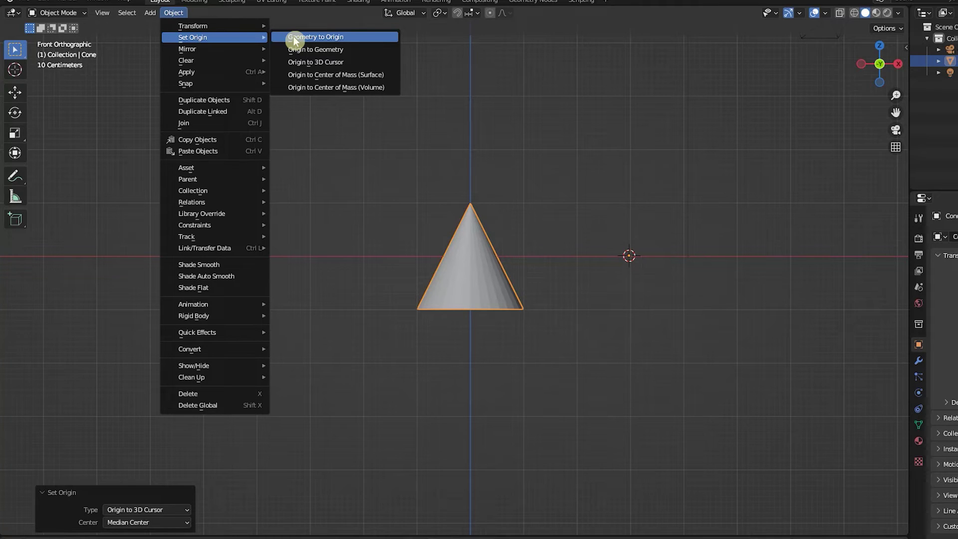
# - Move the cone's geometry to its origin, switching Center from Median to Bounds Center
pyautogui.click(293, 37)
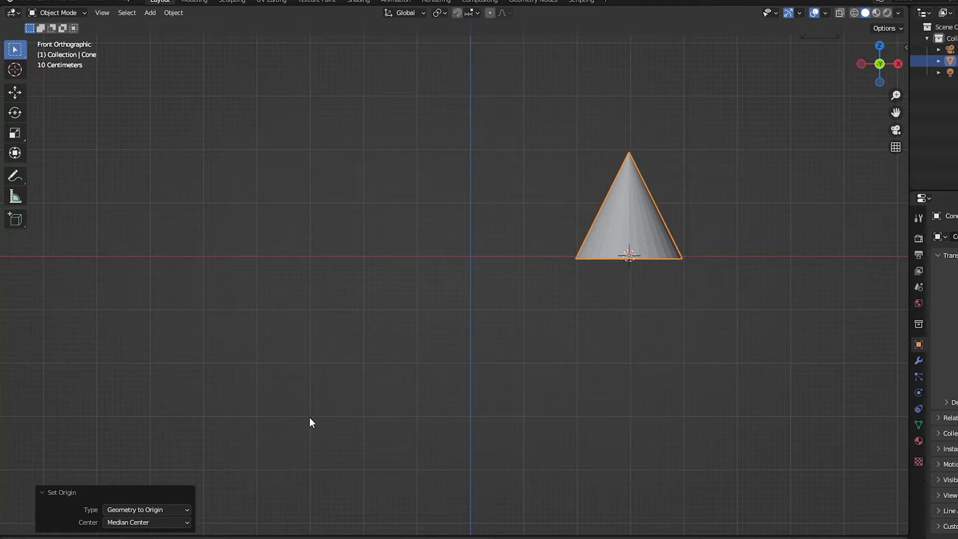
pyautogui.click(187, 524)
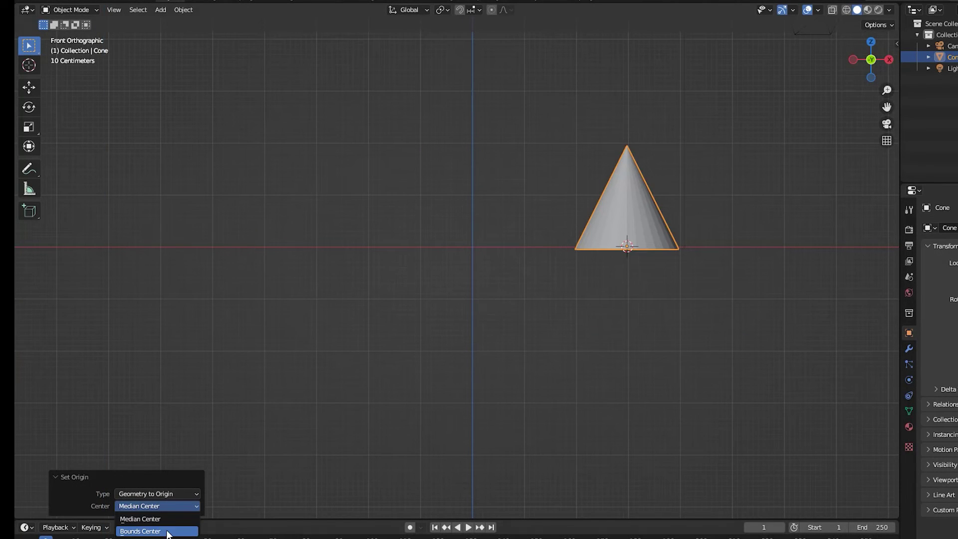
pyautogui.click(142, 531)
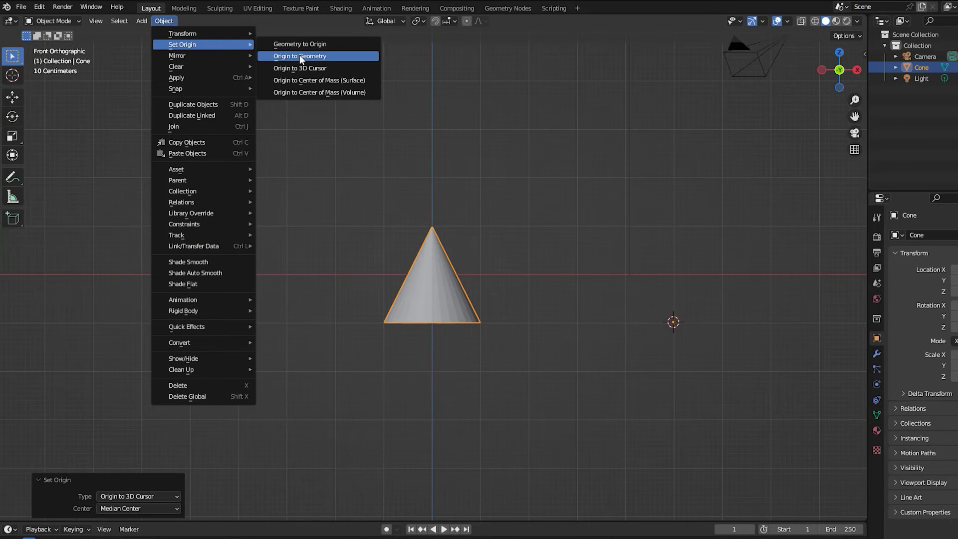
# - Set the cone's origin to its geometry using Bounds Center
pyautogui.click(300, 56)
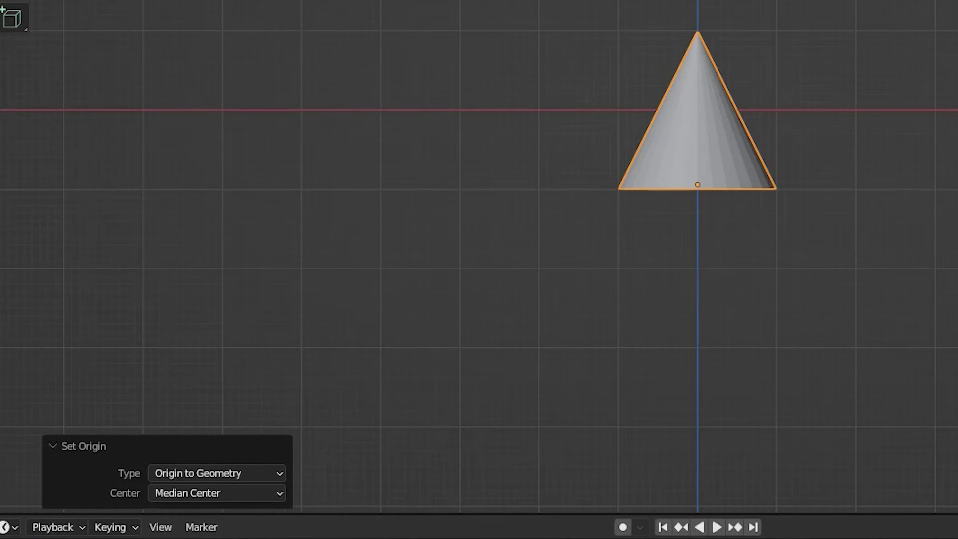
pyautogui.click(277, 497)
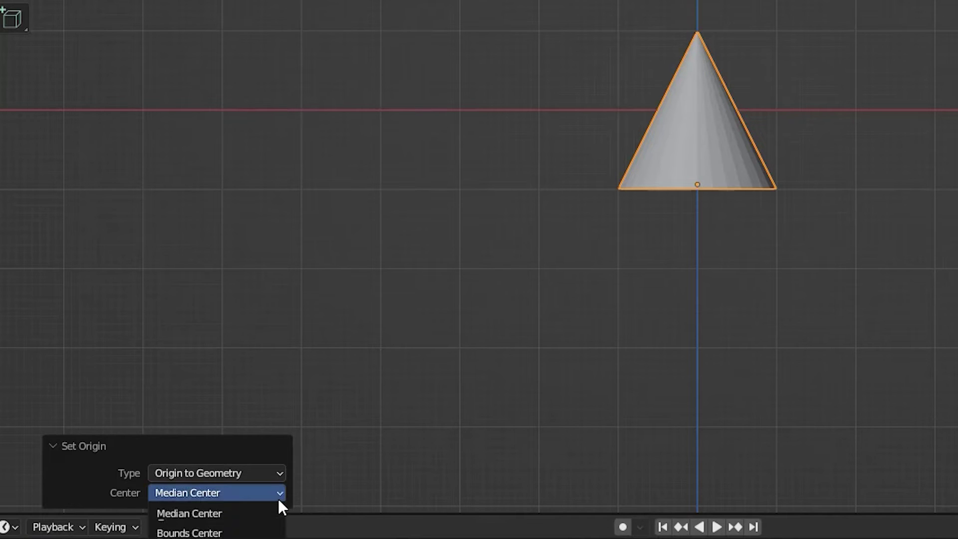
pyautogui.click(242, 535)
# - Move the origin to the cone's surface centre of mass
pyautogui.click(164, 21)
pyautogui.moveTo(200, 44)
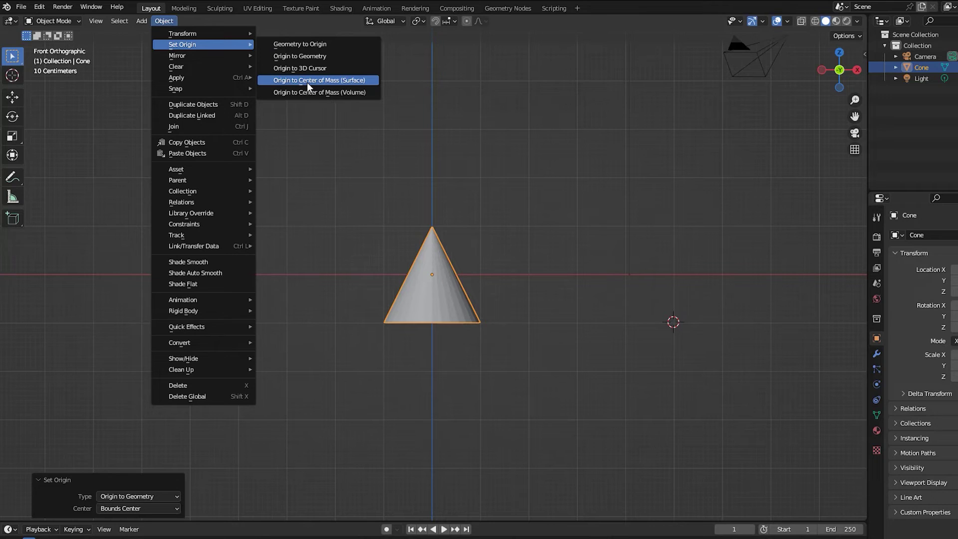
pyautogui.click(307, 82)
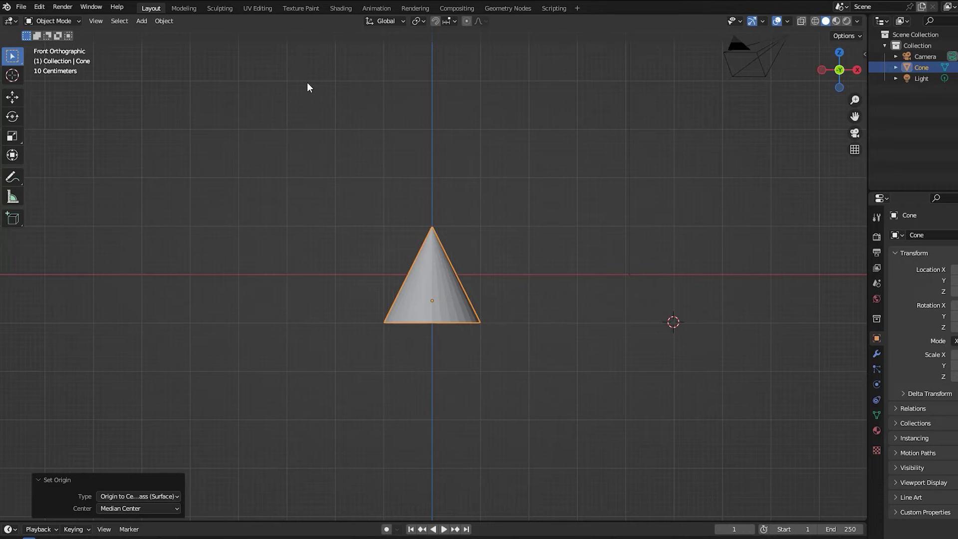
# - Use the Ctrl+Alt+Shift+C menu to set Origin to Center of Mass (Volume)
pyautogui.hotkey('ctrl', 'alt', 'shift', 'c')
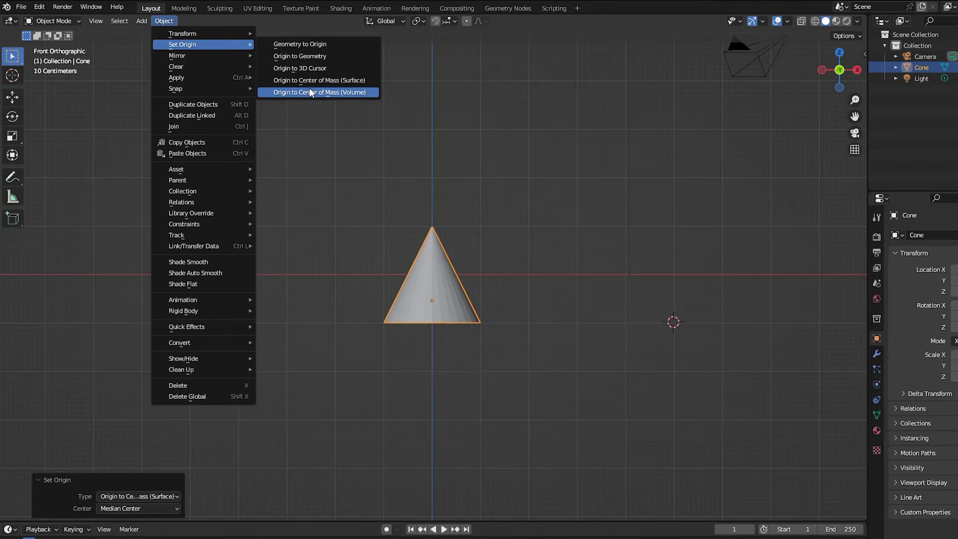
pyautogui.click(310, 93)
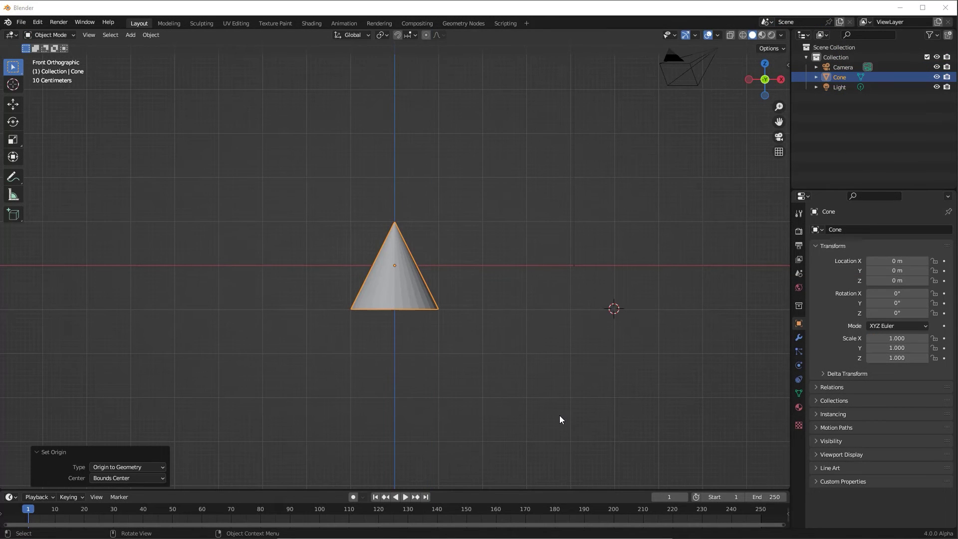
# - Turn on Affect Only Origins in the sidebar's Tool settings
pyautogui.click(560, 419)
pyautogui.press('n')
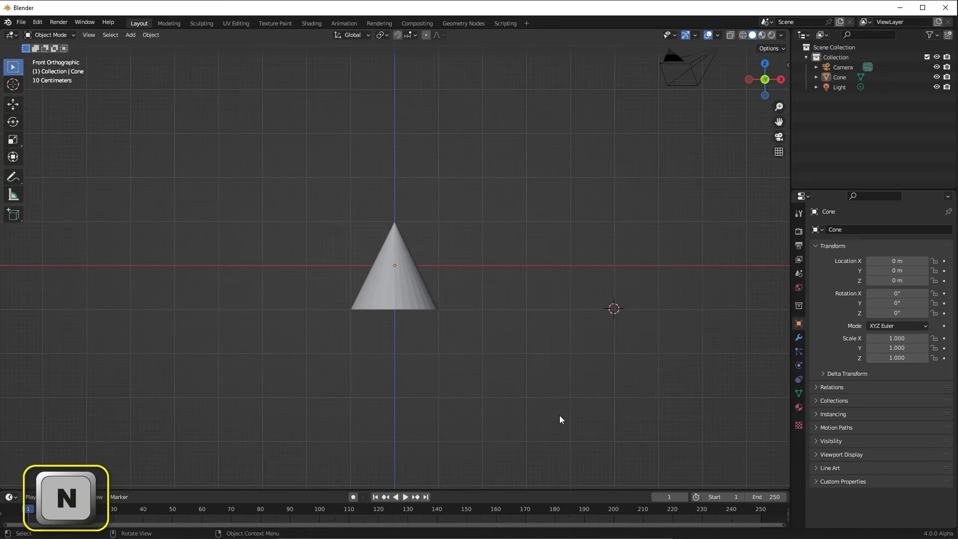
pyautogui.click(784, 87)
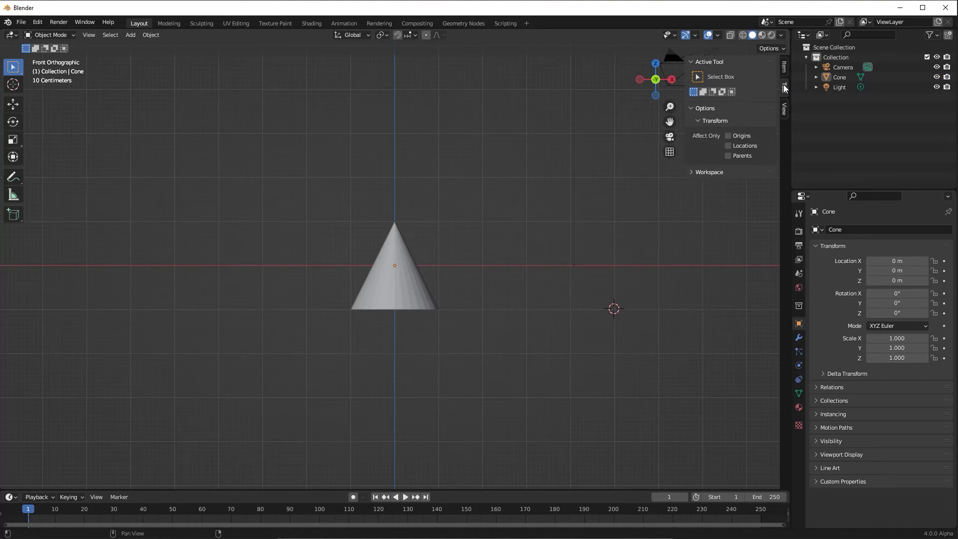
pyautogui.click(729, 136)
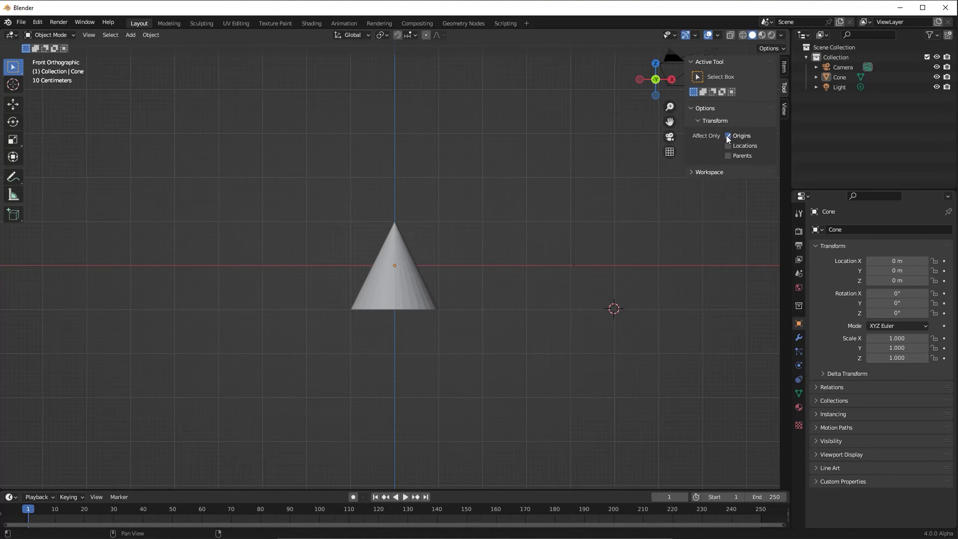
# - Grab the cone's origin and move it to about 1.3869, 0.43389, -0.27566 m
pyautogui.click(412, 281)
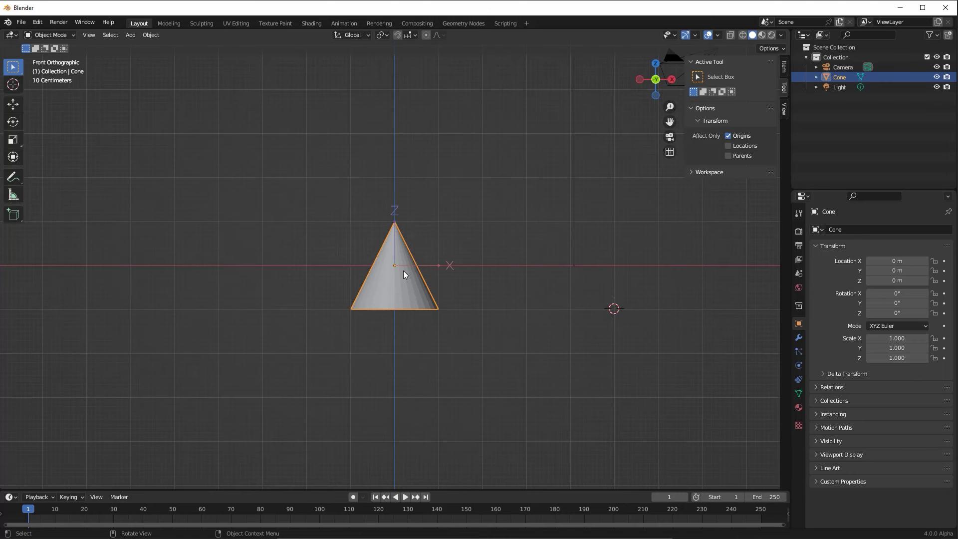
pyautogui.moveTo(472, 309); pyautogui.dragTo(438, 360, button='middle')
pyautogui.press('g')
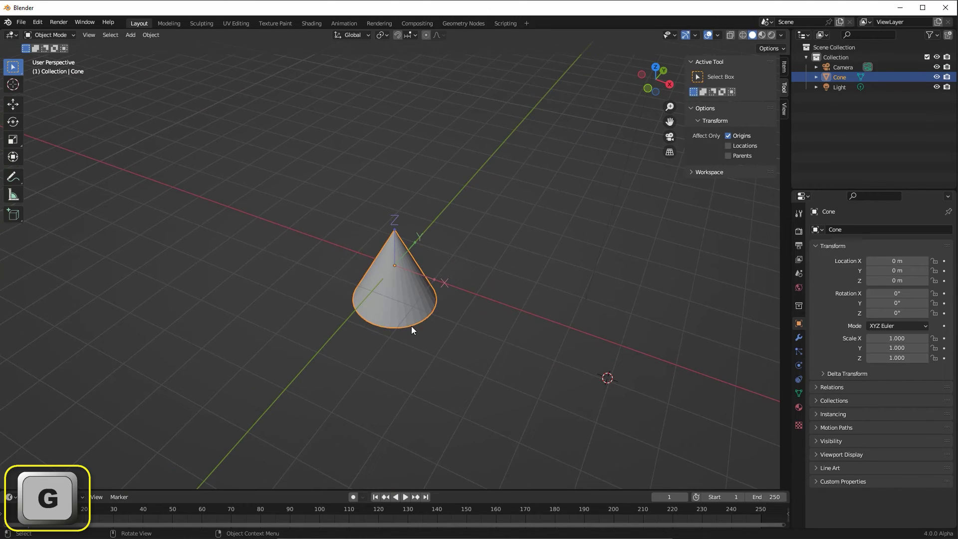
pyautogui.moveTo(399, 310); pyautogui.dragTo(457, 318)
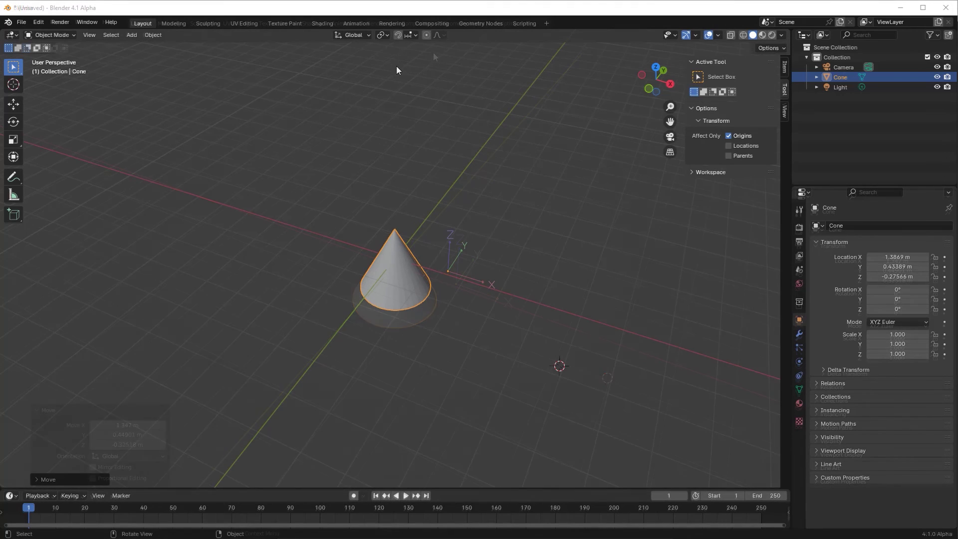
# - Turn on snapping and set the snap target to Vertex instead of Increment
pyautogui.click(398, 35)
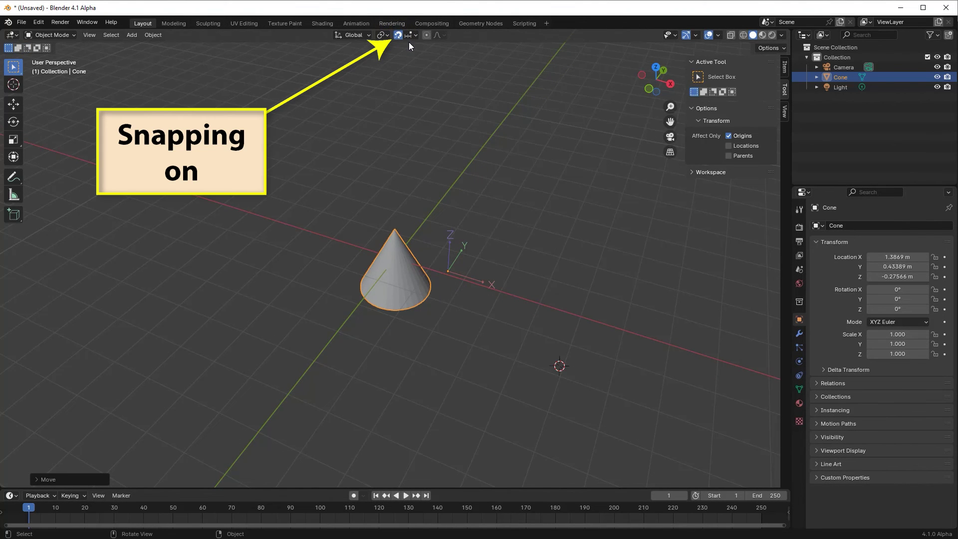
pyautogui.click(415, 35)
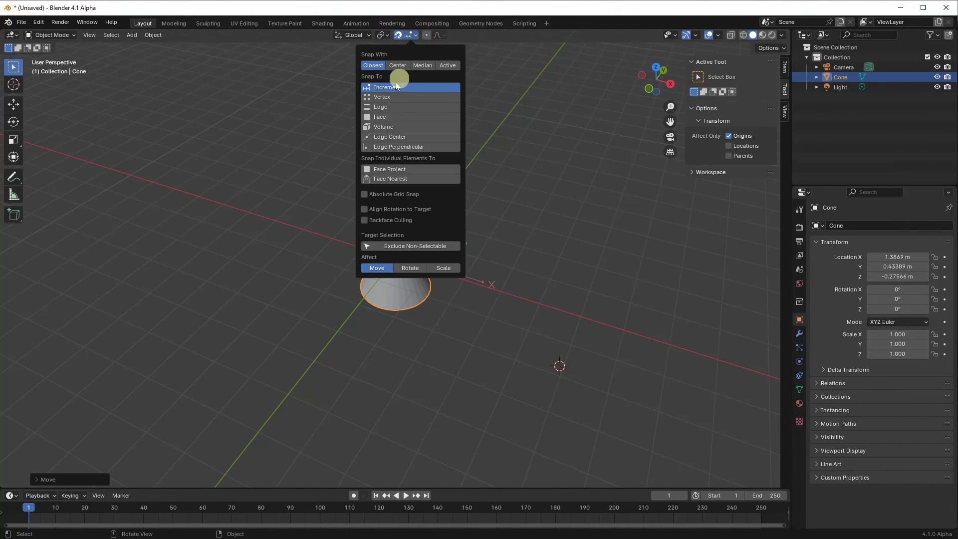
pyautogui.click(392, 96)
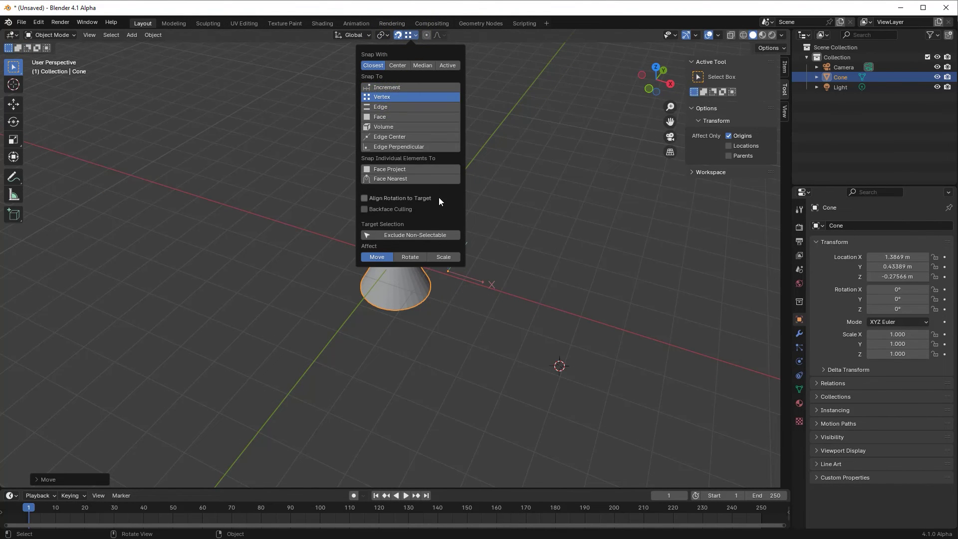
# - Move the cone's origin onto the base vertex at 0.55557, 0.83147, -1 m
pyautogui.press('g')
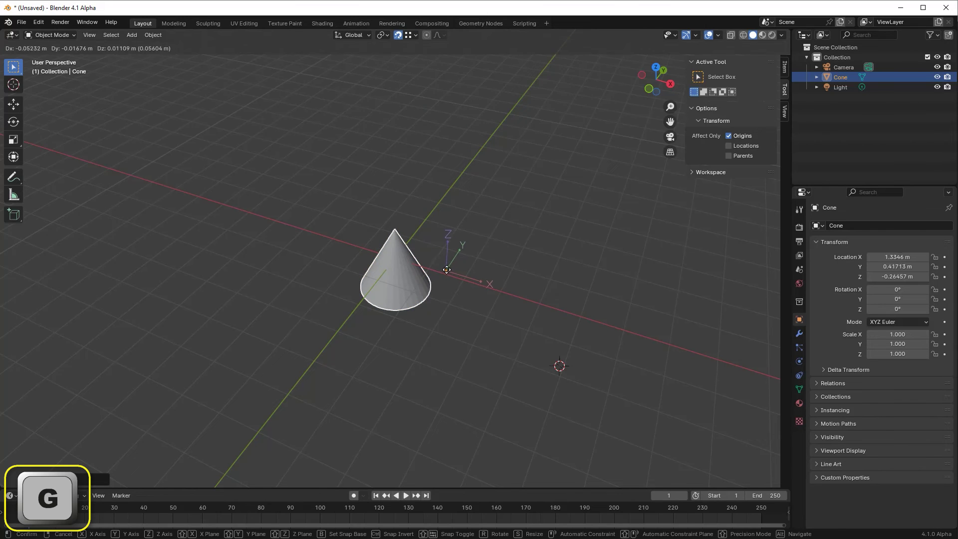
pyautogui.moveTo(432, 284); pyautogui.dragTo(424, 300)
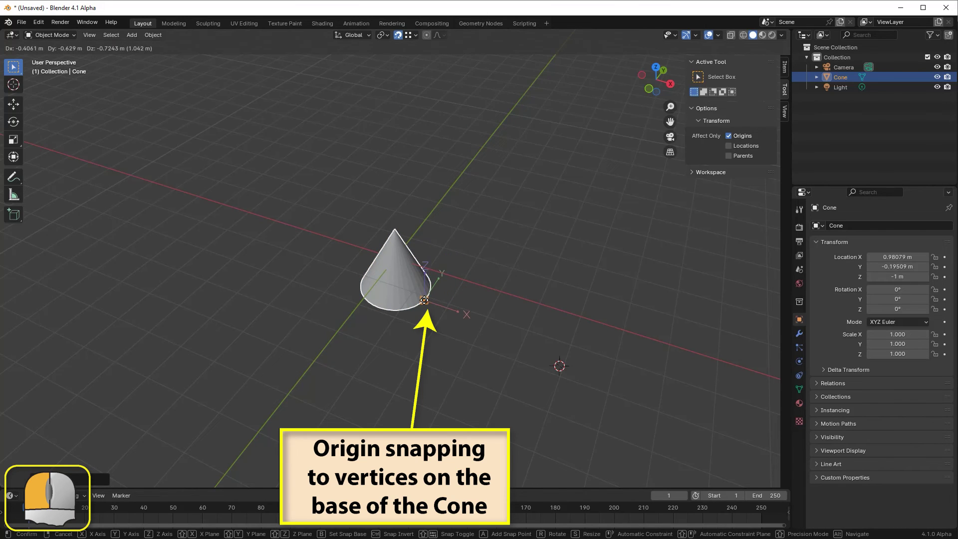
pyautogui.click(424, 300)
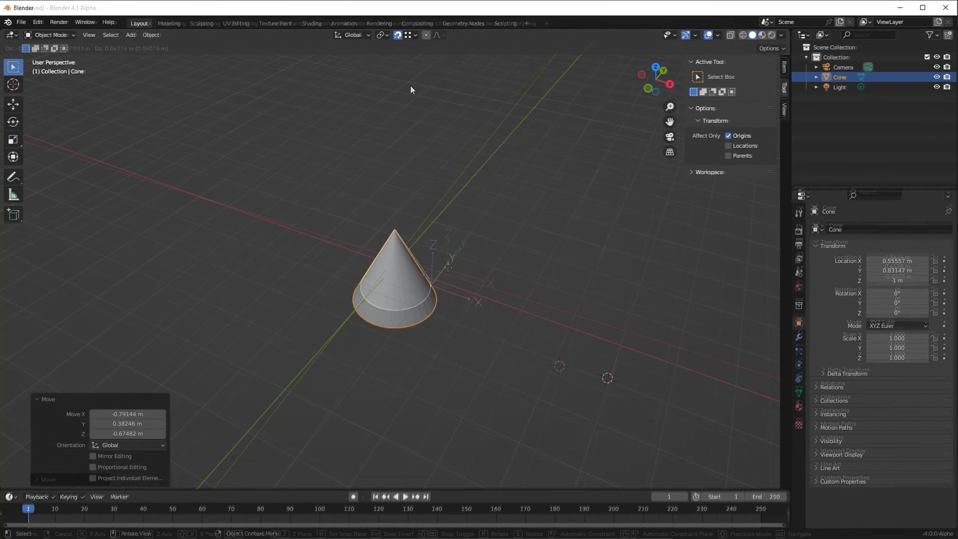